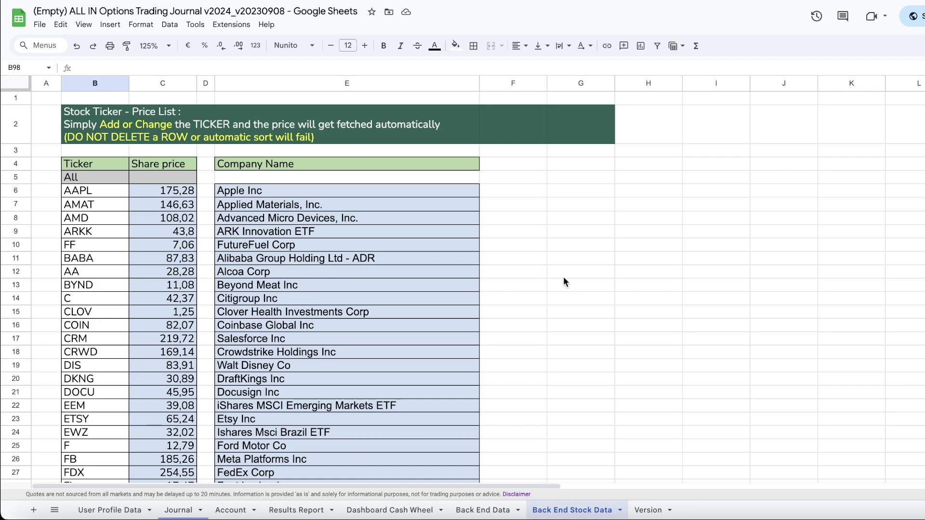
# Add the ticker CHWY in cell B98, the first empty row of the stock price list
pyautogui.scroll(-10, 564, 278)
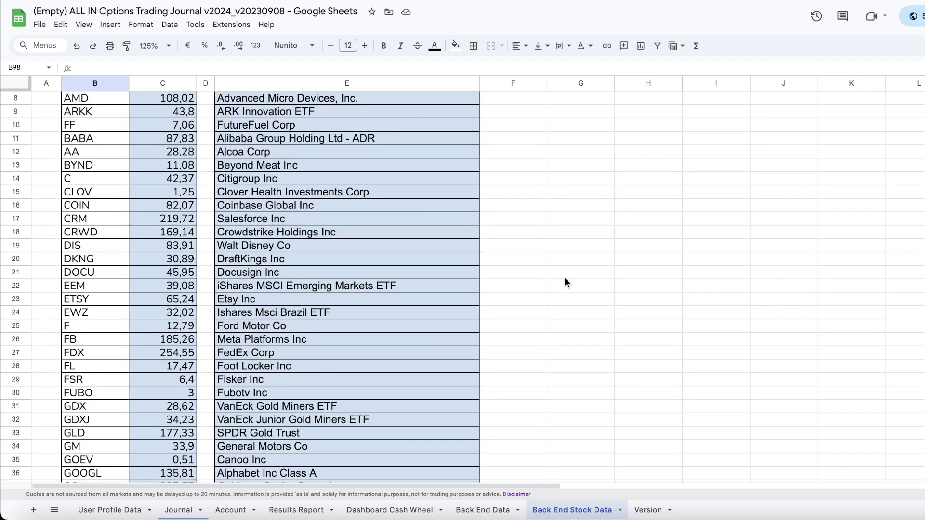
pyautogui.scroll(-20, 561, 279)
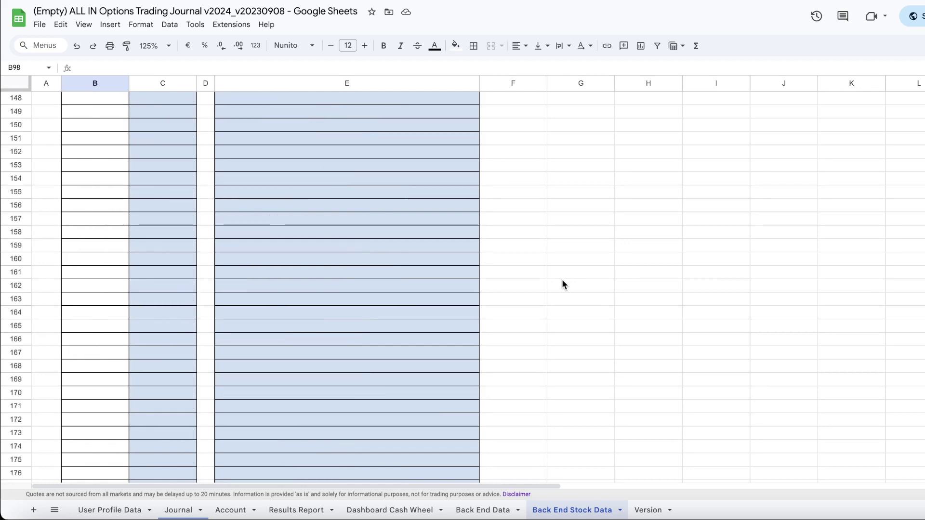
pyautogui.scroll(20, 562, 279)
pyautogui.scroll(-2, 231, 308)
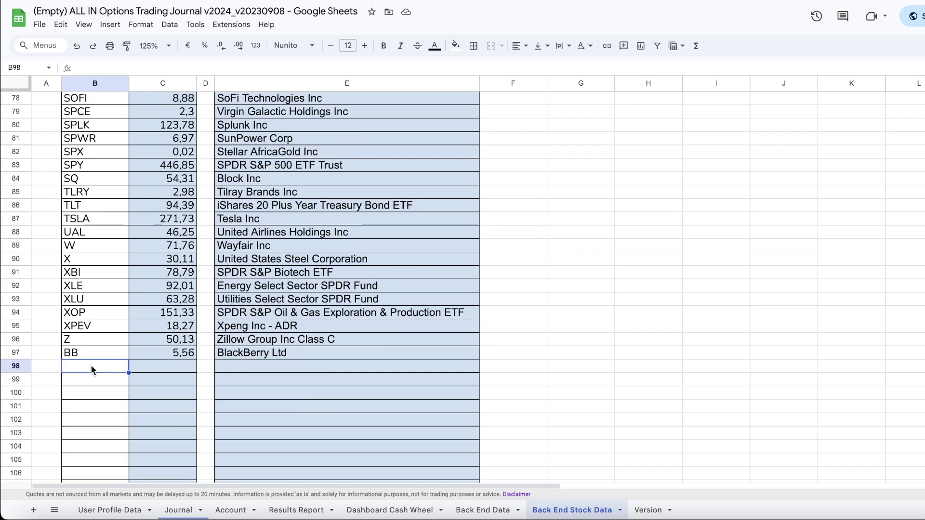
pyautogui.write('CH')
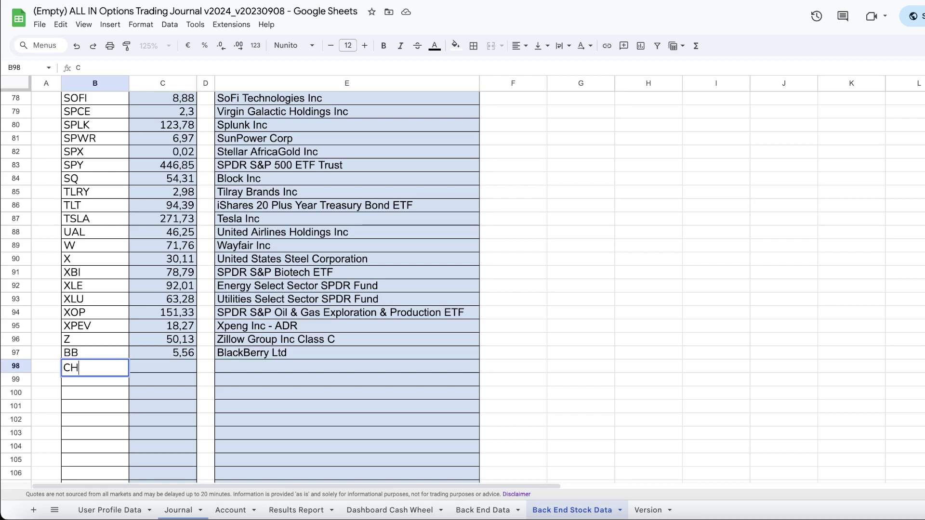
pyautogui.write('WY')
pyautogui.press('Return')
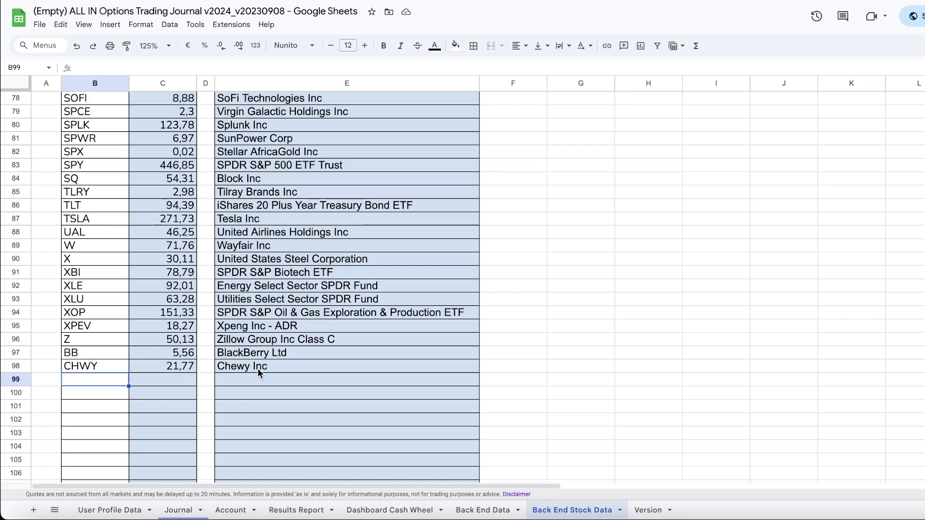
# Choose CHWY as the ticker of entry 2 on the Journal sheet, and clear the cell again
pyautogui.click(179, 511)
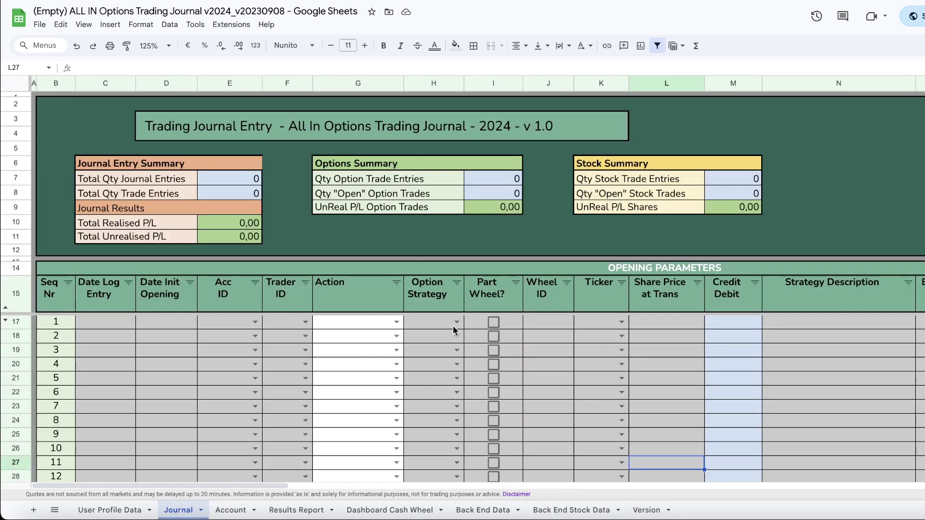
pyautogui.click(622, 337)
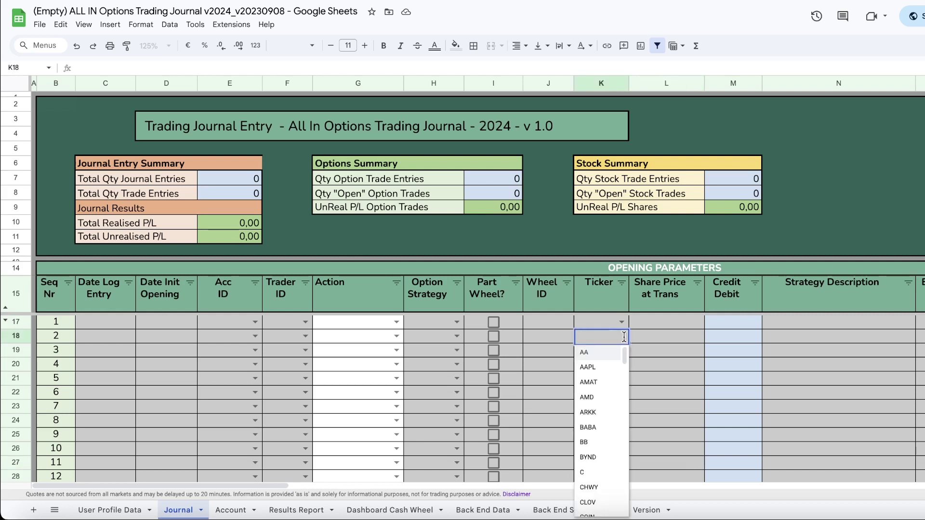
pyautogui.moveTo(623, 350); pyautogui.dragTo(623, 361)
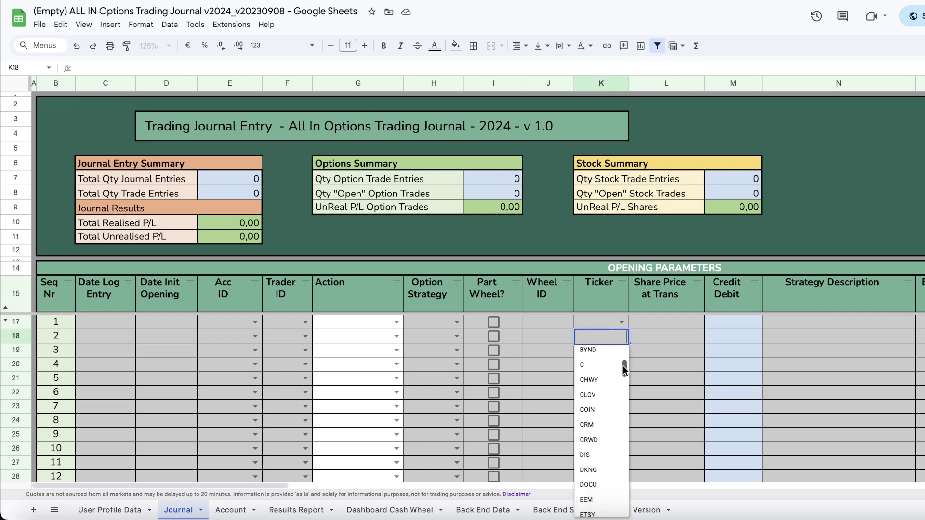
pyautogui.click(593, 383)
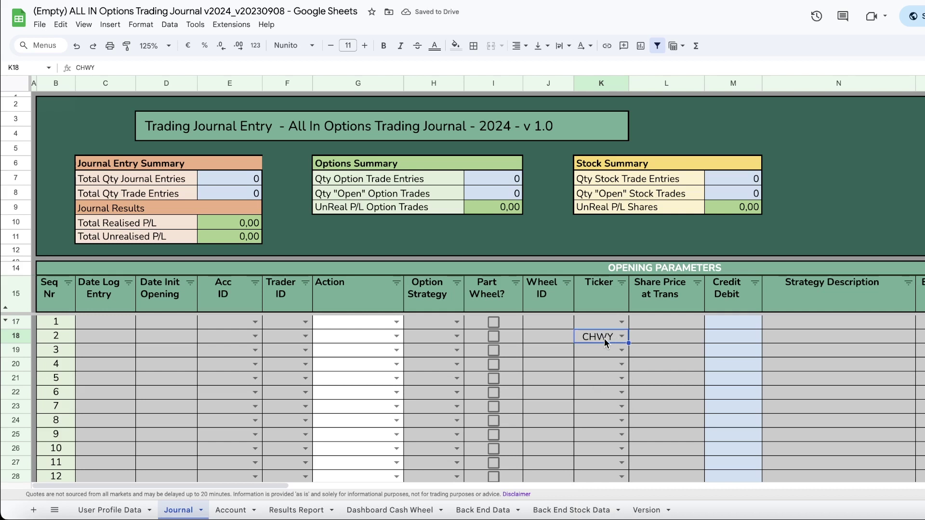
pyautogui.press('Delete')
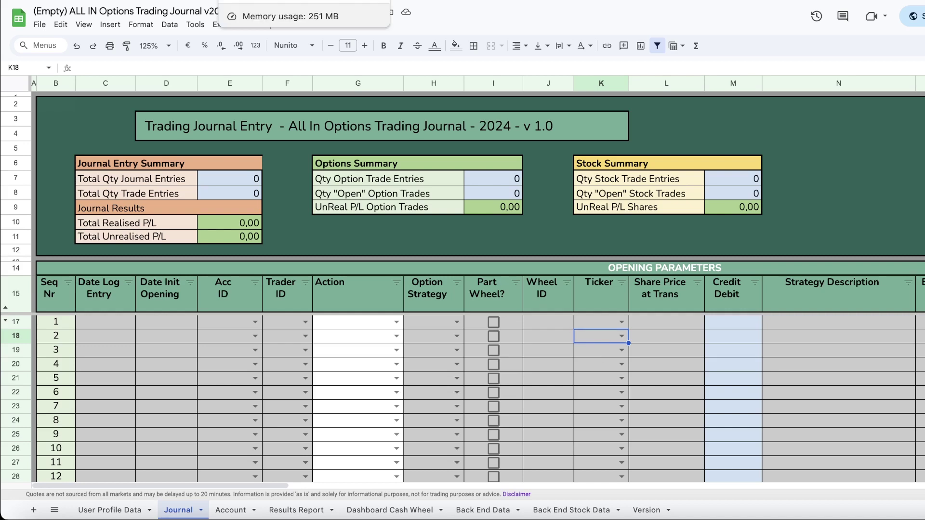
# Switch to the Portfolio Demo (Empty) journal and add the ticker CHWY in cell B103 of its Back End Stock Data sheet
pyautogui.click(294, 1)
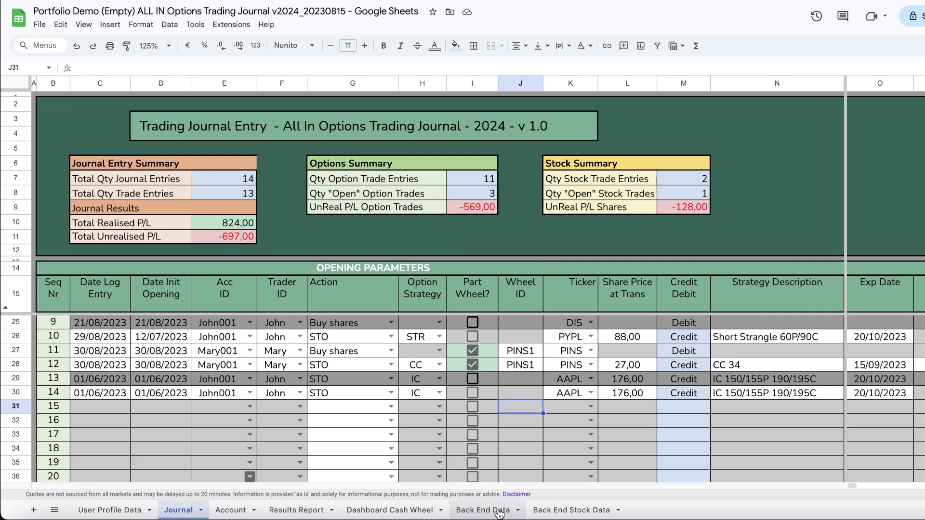
pyautogui.click(571, 510)
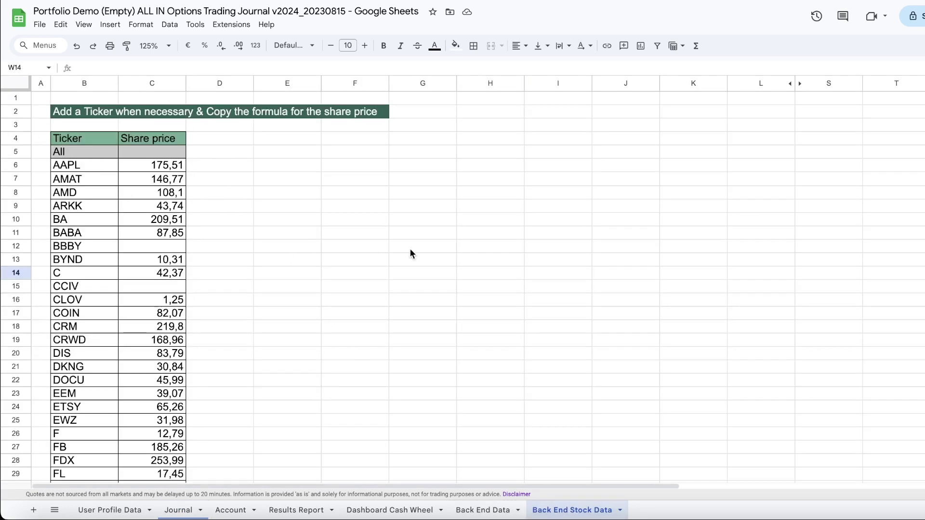
pyautogui.scroll(-3, 156, 400)
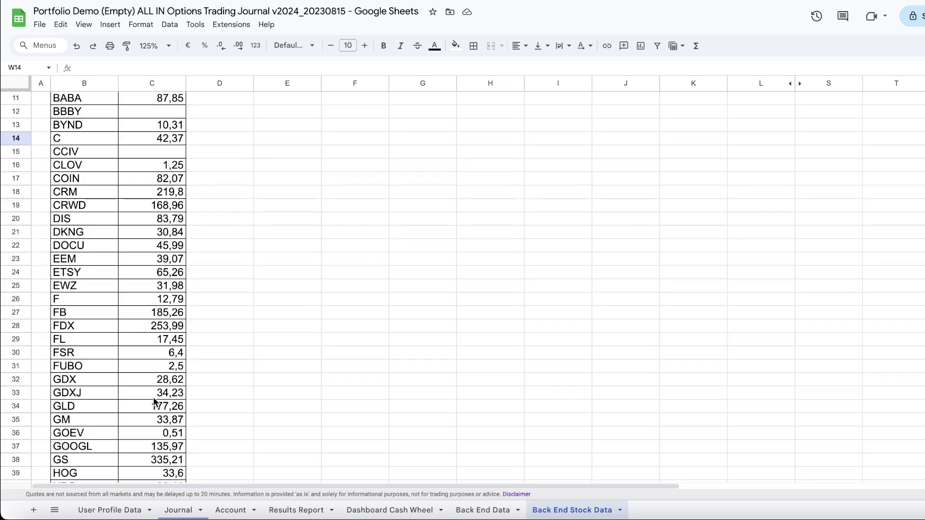
pyautogui.scroll(3, 155, 400)
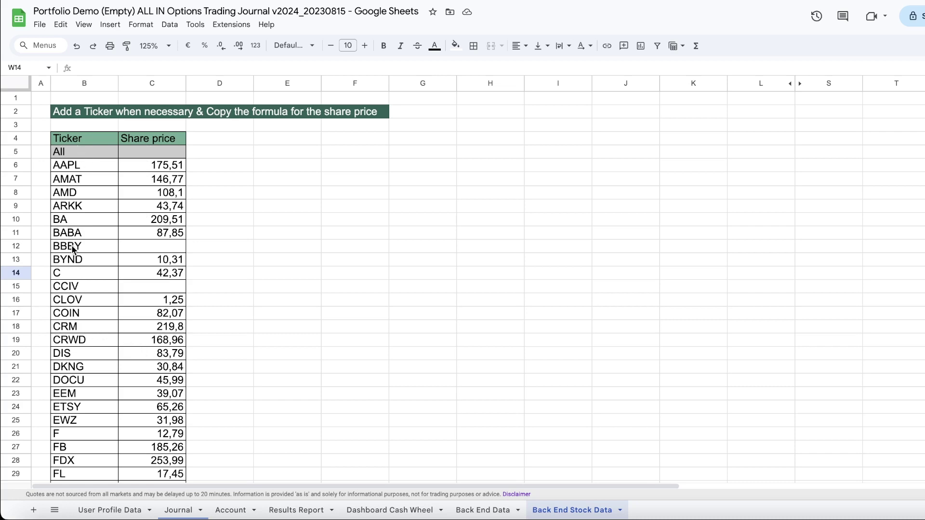
pyautogui.scroll(-3, 277, 330)
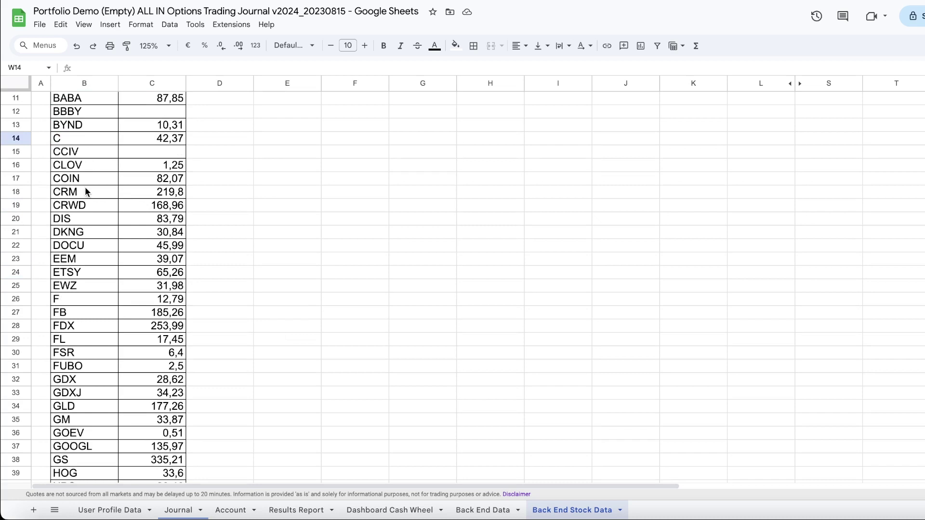
pyautogui.scroll(1, 85, 192)
pyautogui.scroll(-6, 82, 191)
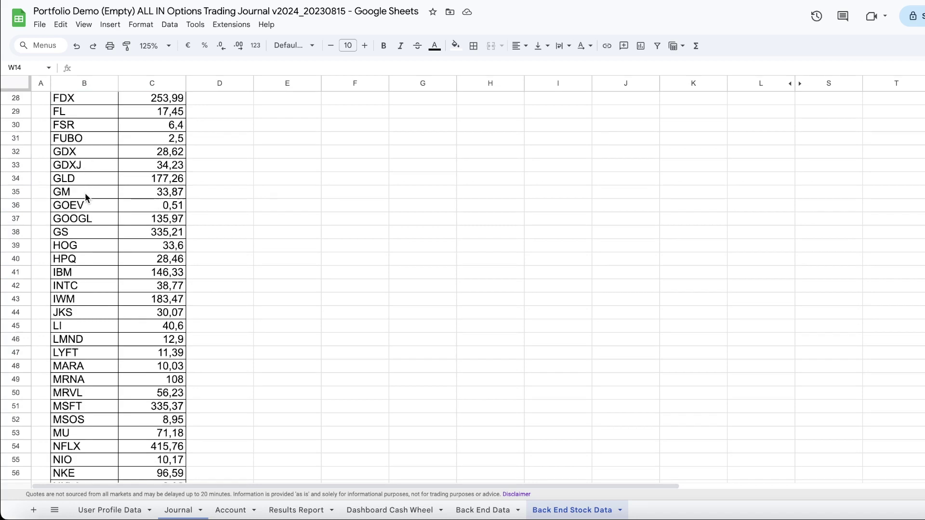
pyautogui.scroll(-20, 86, 195)
pyautogui.click(81, 228)
pyautogui.write('CHWY')
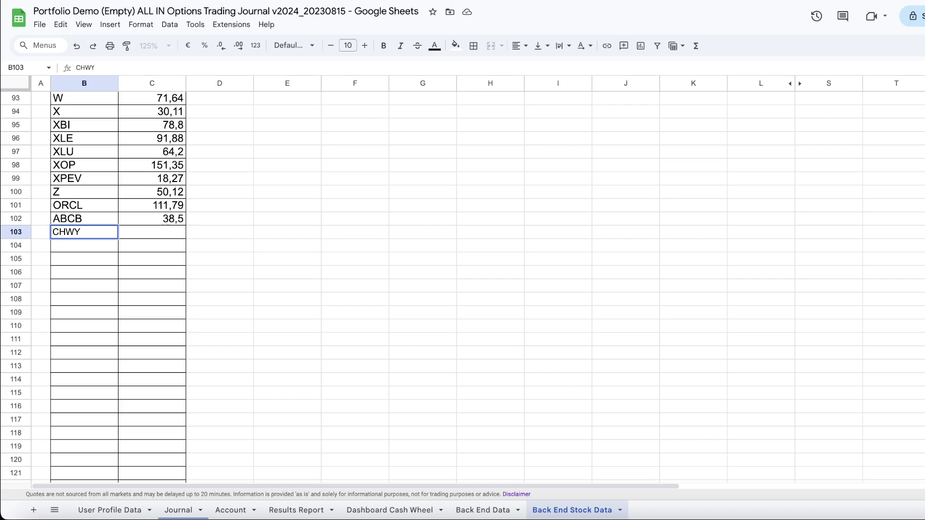
pyautogui.press('Return')
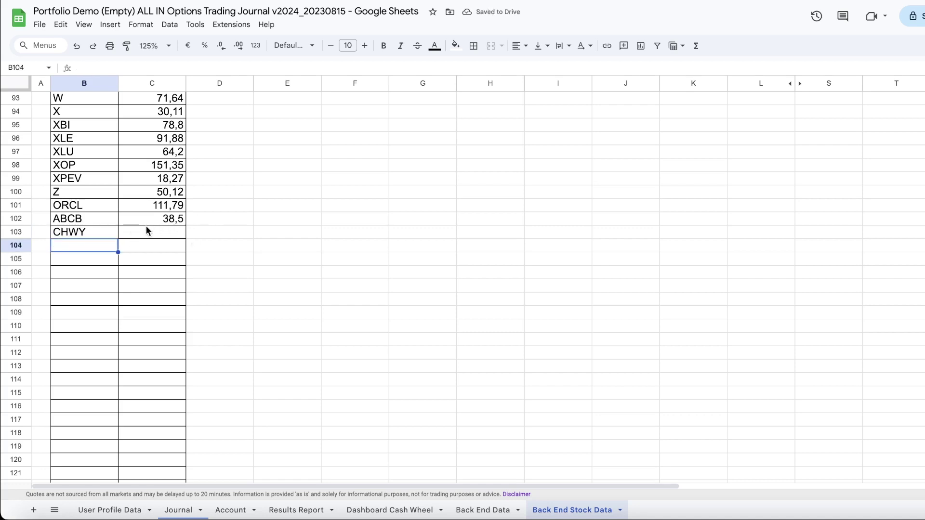
# Copy the share price formula from C102 down through C109 so it covers the CHWY row
pyautogui.click(167, 220)
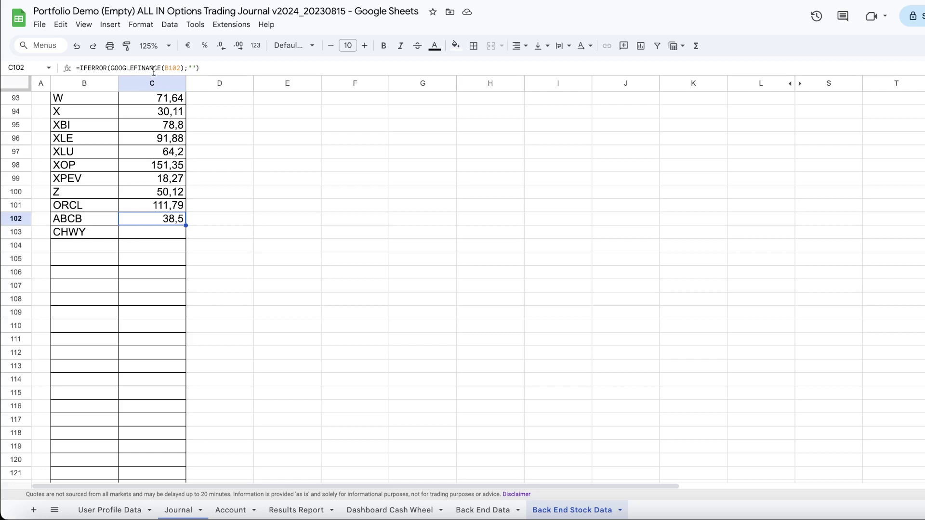
pyautogui.click(160, 230)
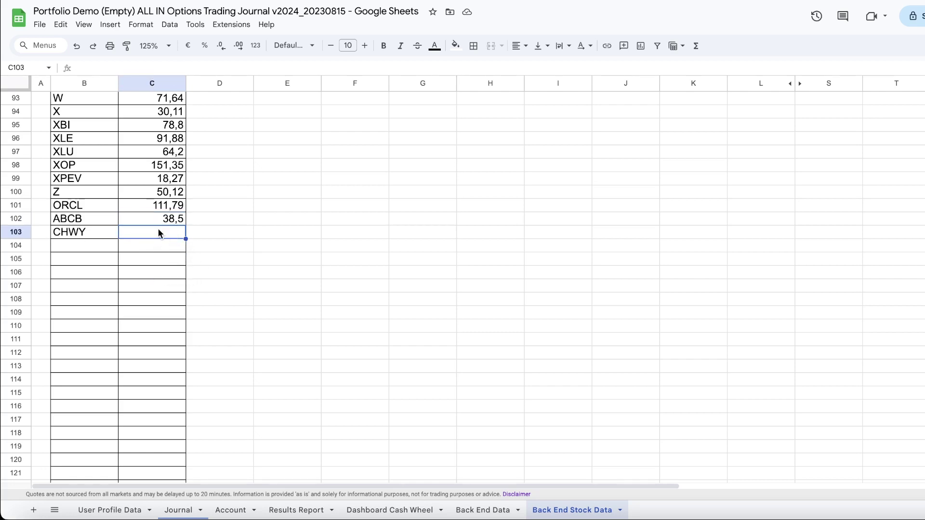
pyautogui.click(160, 219)
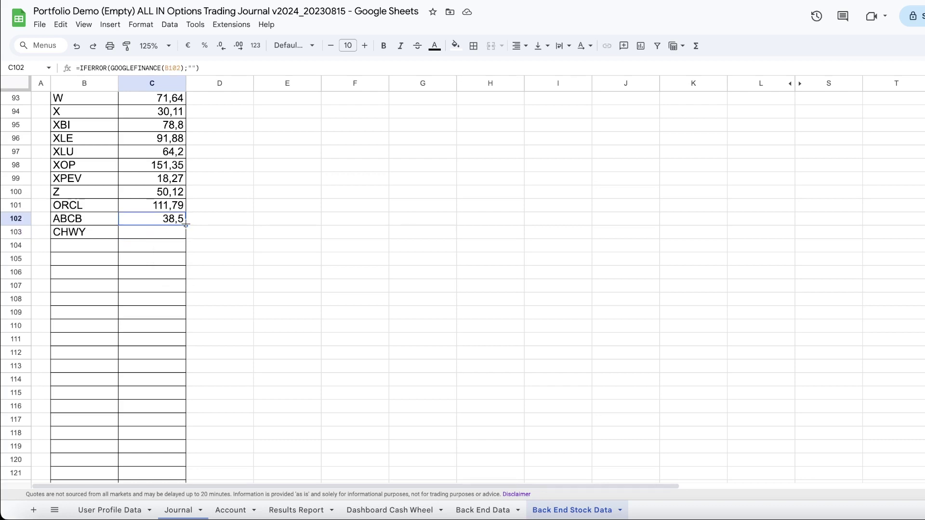
pyautogui.moveTo(186, 224); pyautogui.dragTo(178, 312)
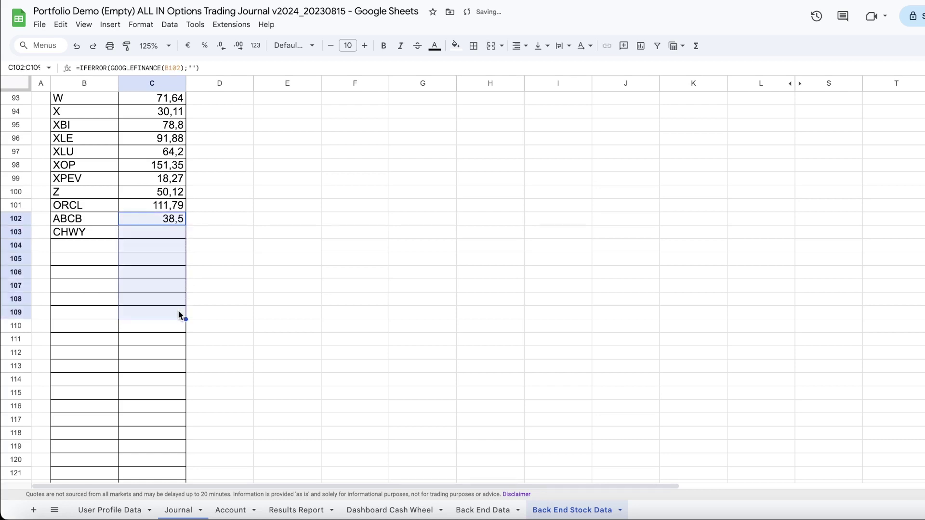
pyautogui.click(227, 231)
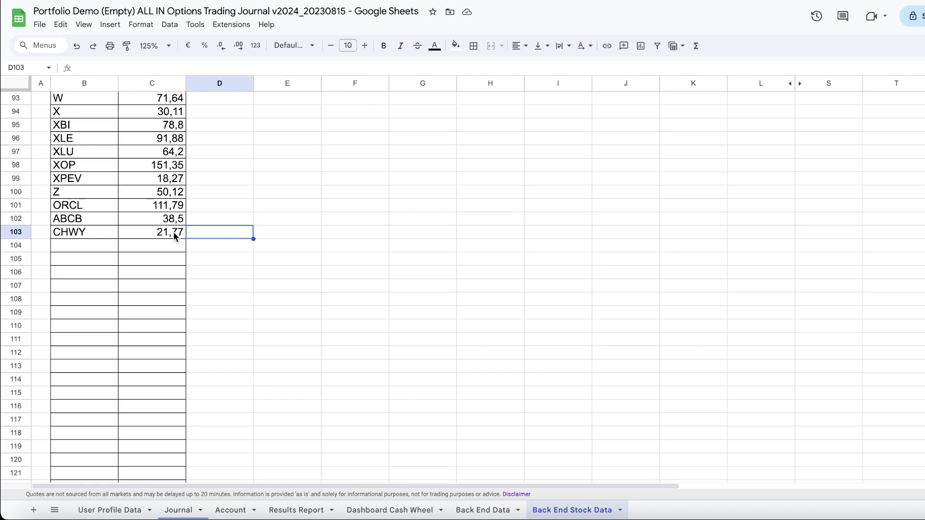
# Look for CHWY among the ticker choices of entry 15 on the Journal sheet, and leave the cell empty
pyautogui.click(179, 510)
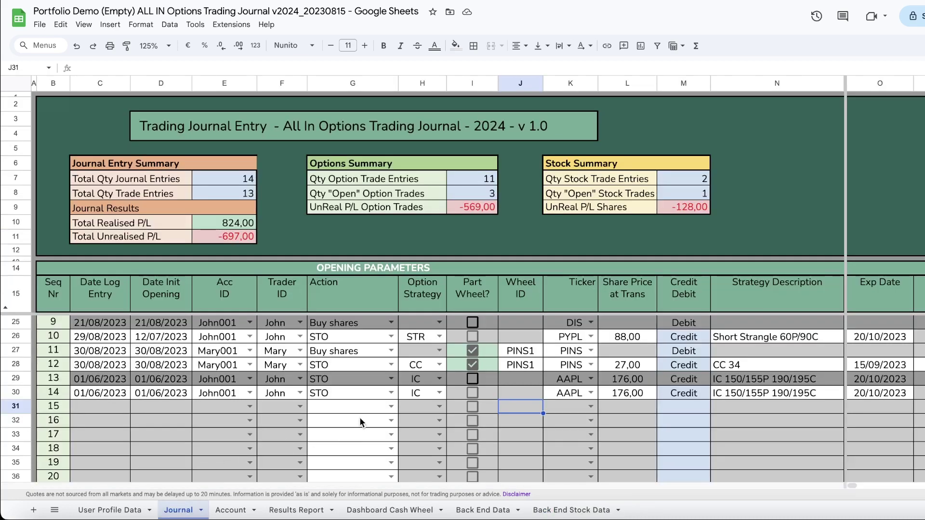
pyautogui.scroll(-1, 594, 413)
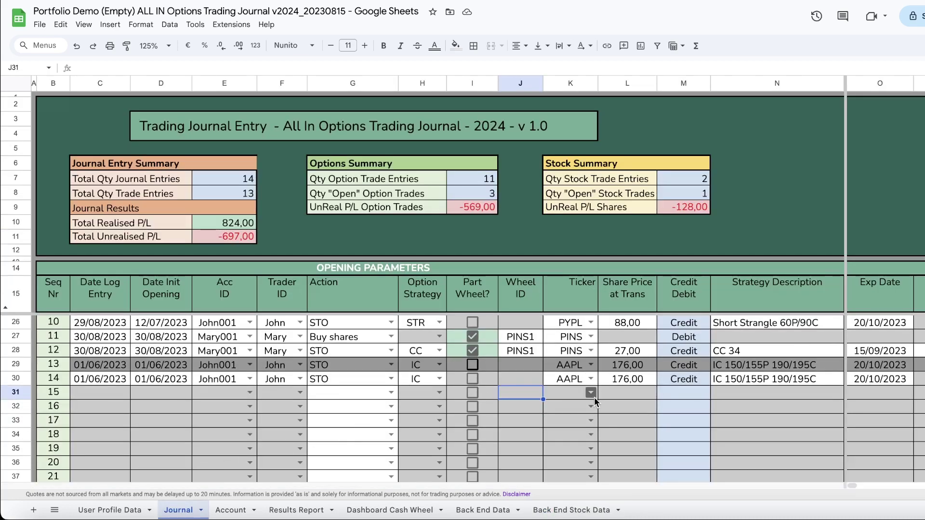
pyautogui.scroll(-3, 613, 393)
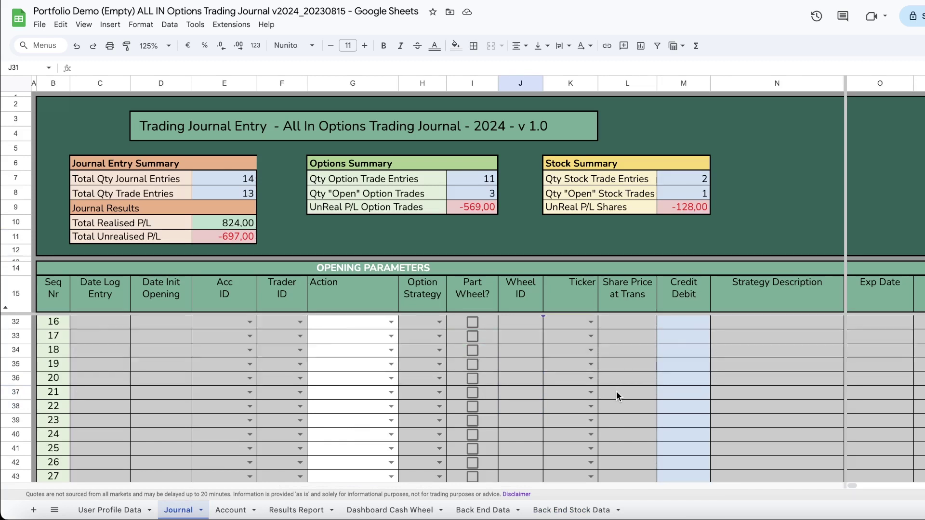
pyautogui.click(588, 338)
pyautogui.click(589, 337)
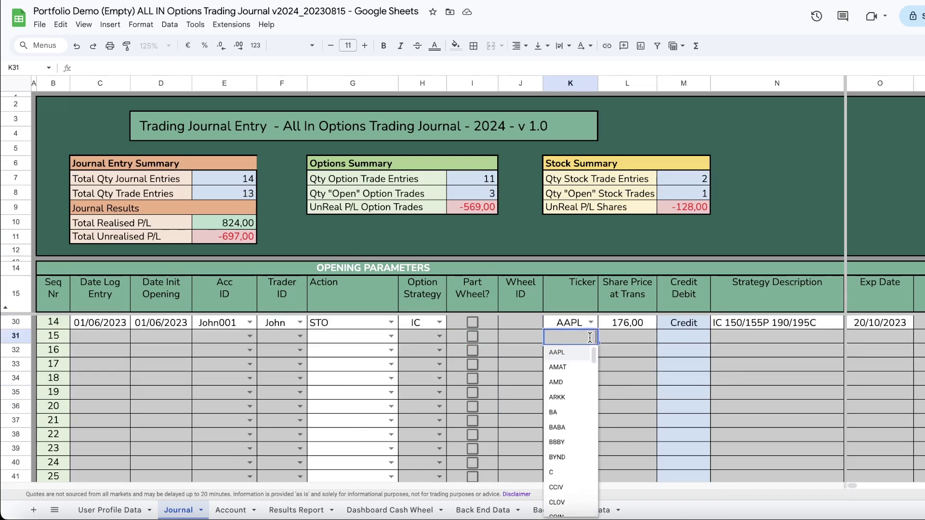
pyautogui.moveTo(593, 357); pyautogui.dragTo(593, 364)
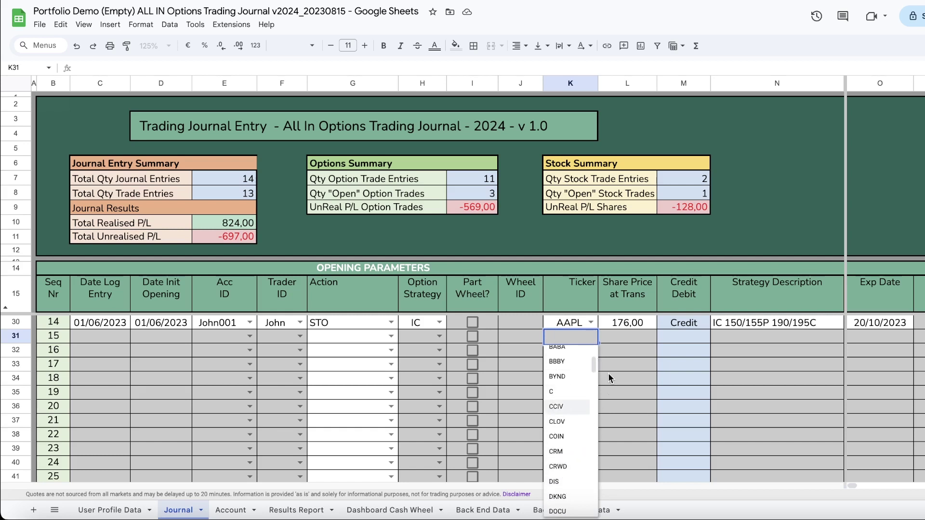
pyautogui.moveTo(594, 366); pyautogui.dragTo(595, 503)
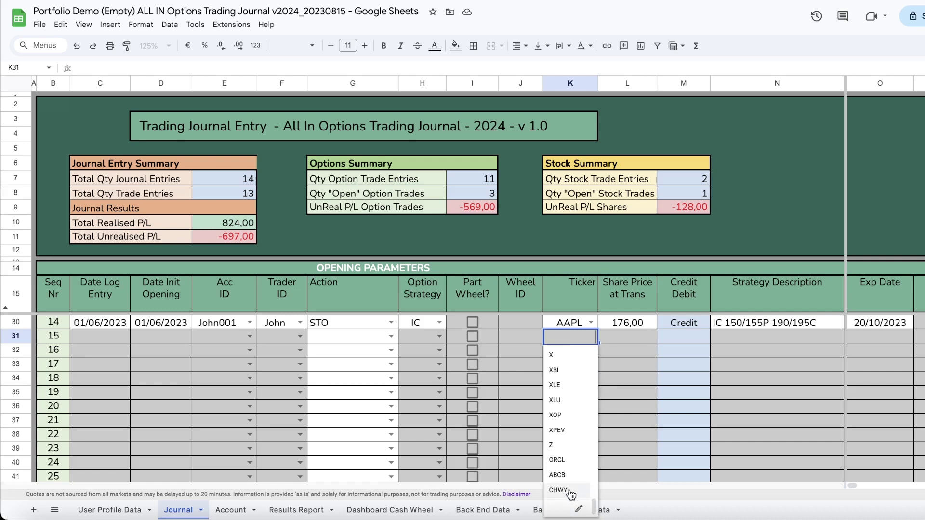
pyautogui.moveTo(594, 508); pyautogui.dragTo(592, 353)
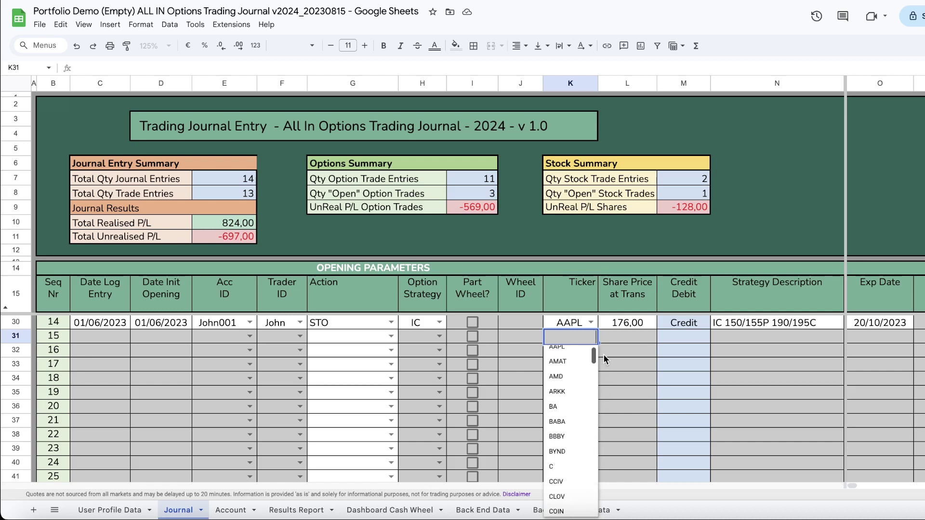
pyautogui.click(567, 342)
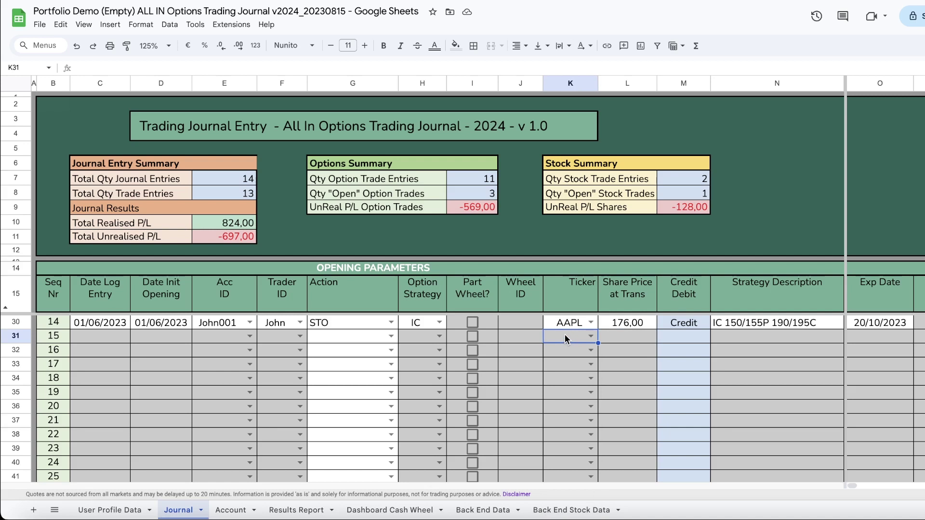
# On the Back End Stock Data sheet, sort the range B6:C103 by column B from A to Z, leaving out the "All" row
pyautogui.click(573, 510)
pyautogui.click(273, 319)
pyautogui.scroll(-3, 273, 317)
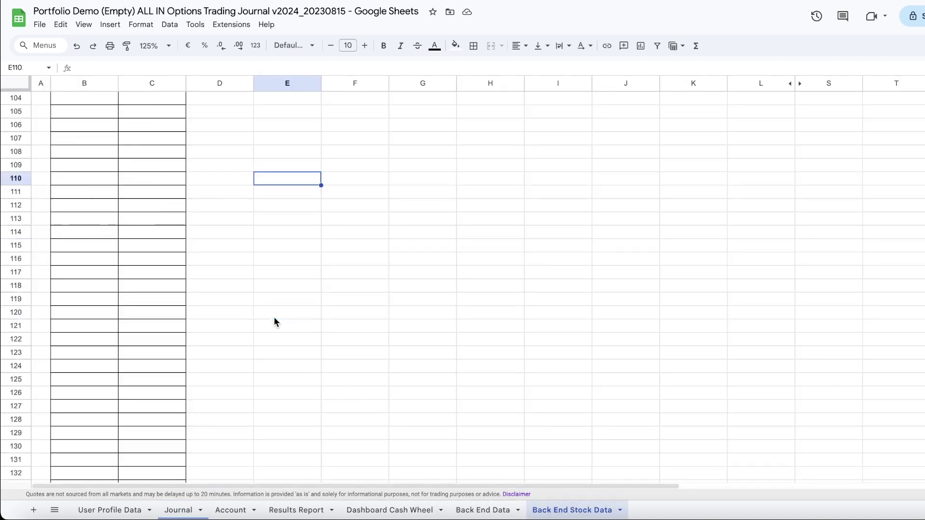
pyautogui.scroll(20, 274, 316)
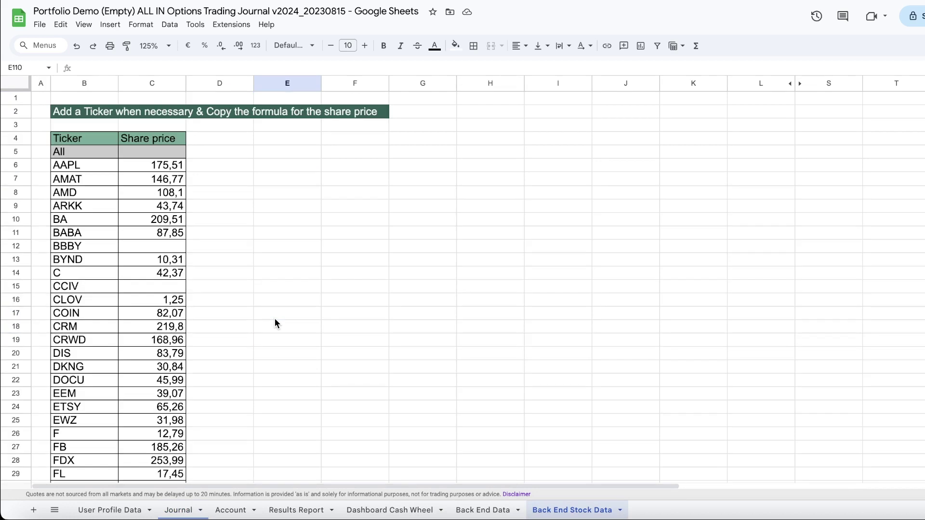
pyautogui.click(66, 167)
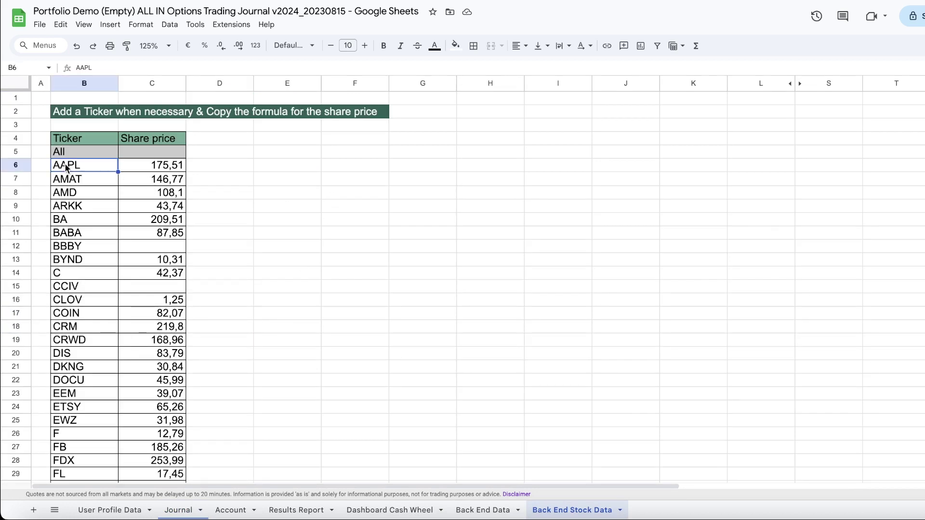
pyautogui.moveTo(67, 167); pyautogui.dragTo(167, 290)
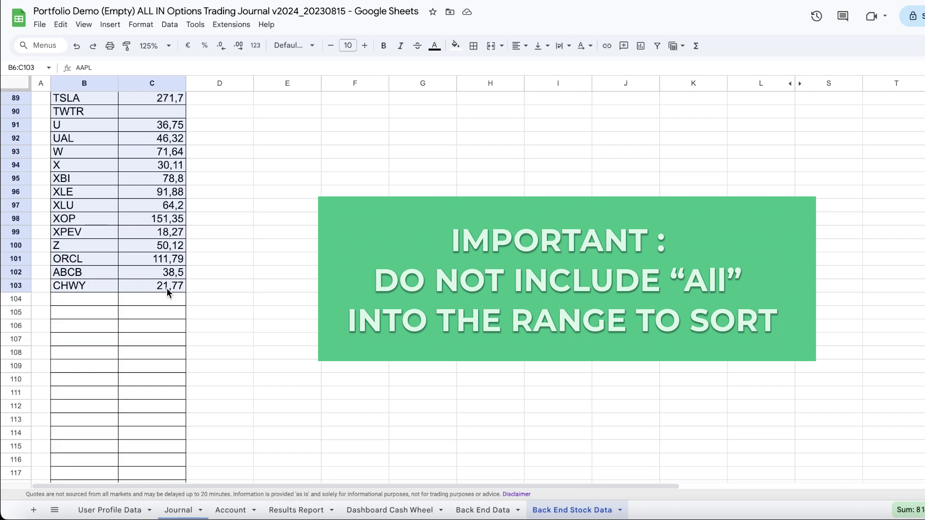
pyautogui.scroll(-10, 174, 287)
pyautogui.scroll(20, 178, 283)
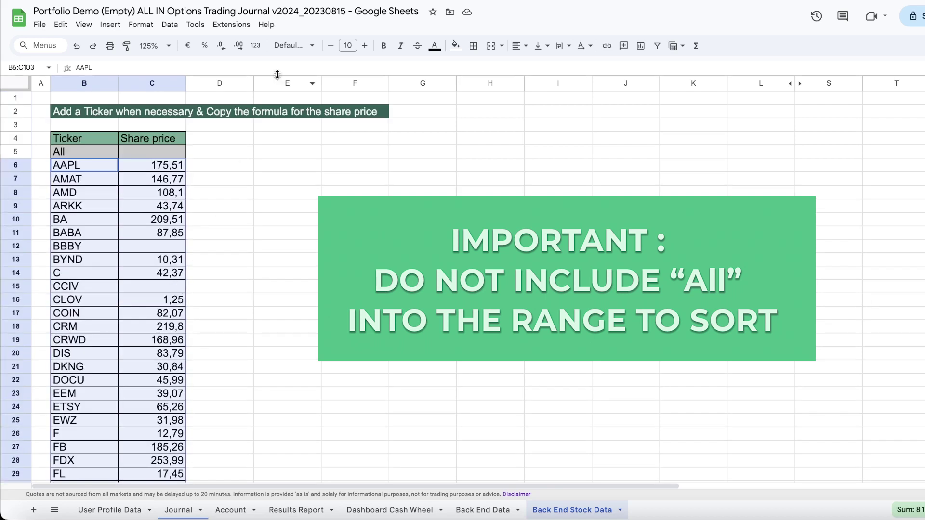
pyautogui.click(170, 25)
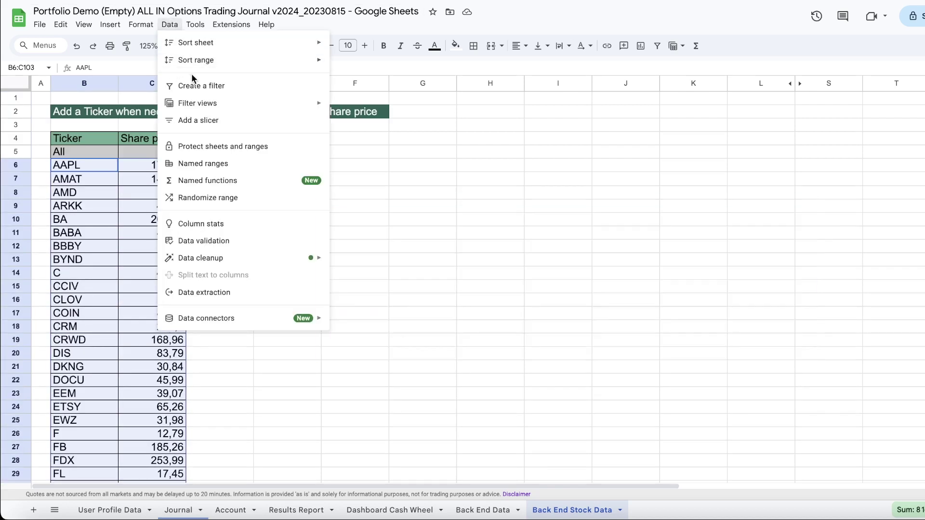
pyautogui.moveTo(192, 64)
pyautogui.moveTo(206, 48)
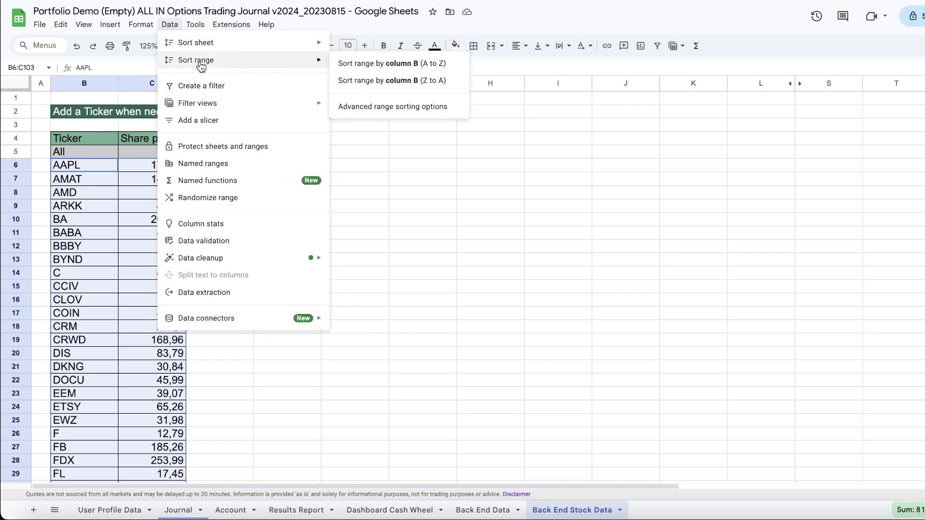
pyautogui.click(400, 68)
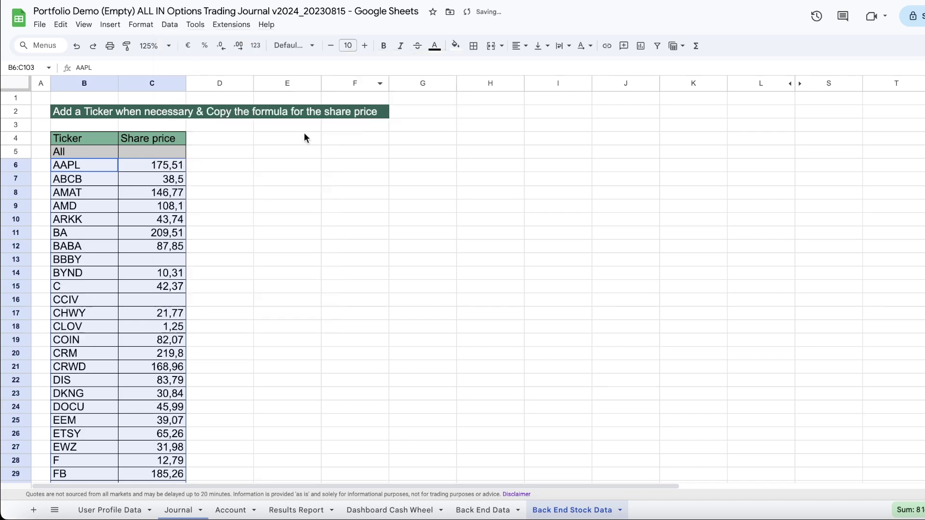
# Review the order of the sorted tickers and share prices on the Back End Stock Data sheet, and clear the range selection
pyautogui.scroll(-5, 70, 183)
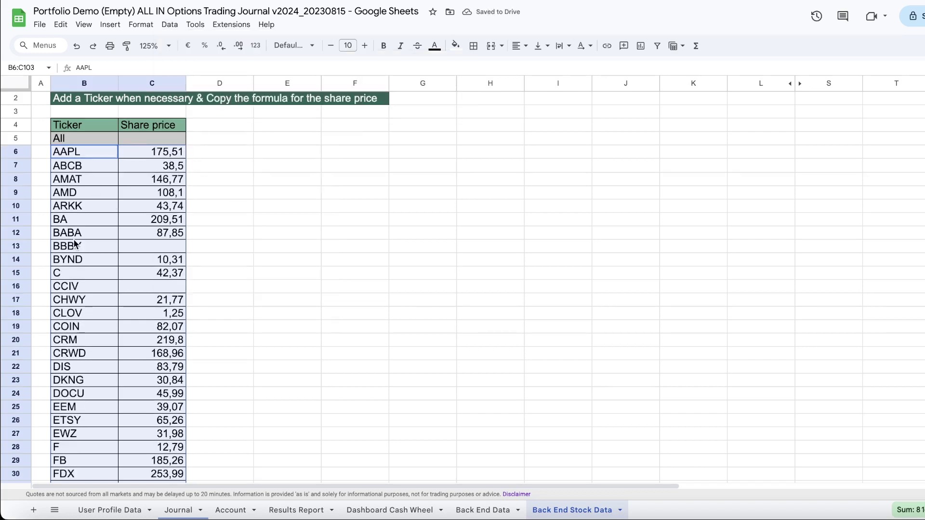
pyautogui.scroll(1, 76, 243)
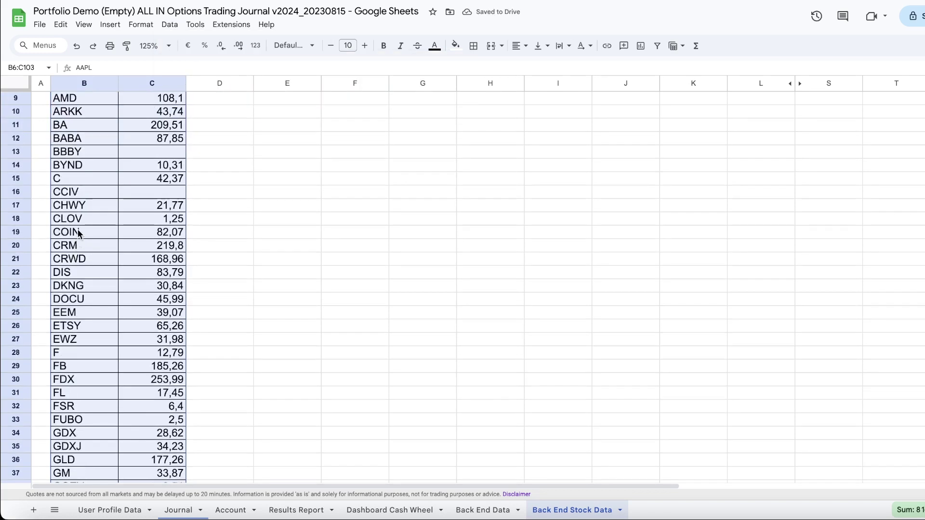
pyautogui.scroll(-10, 76, 238)
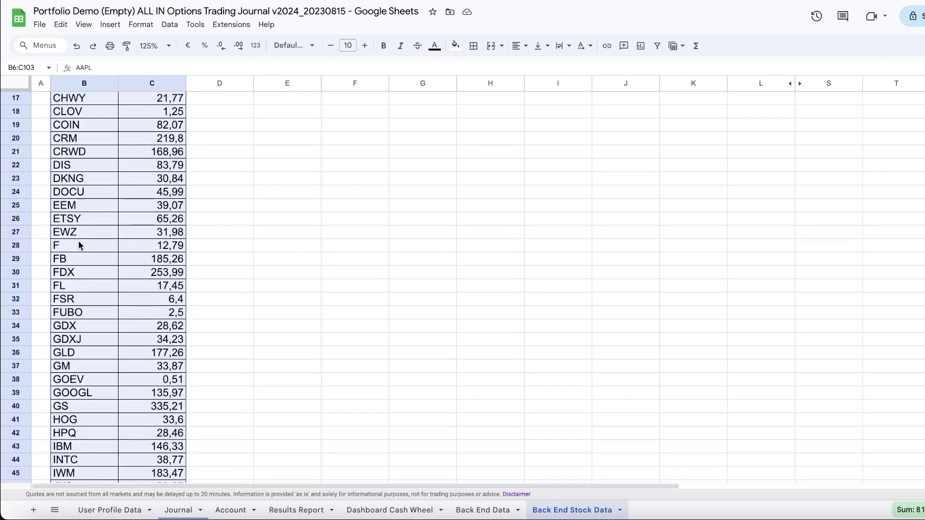
pyautogui.scroll(-5, 81, 249)
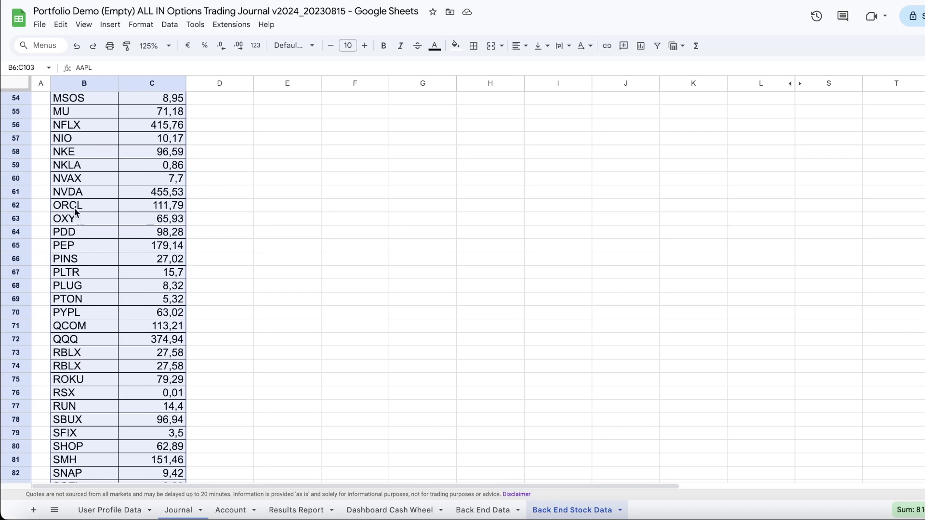
pyautogui.click(231, 286)
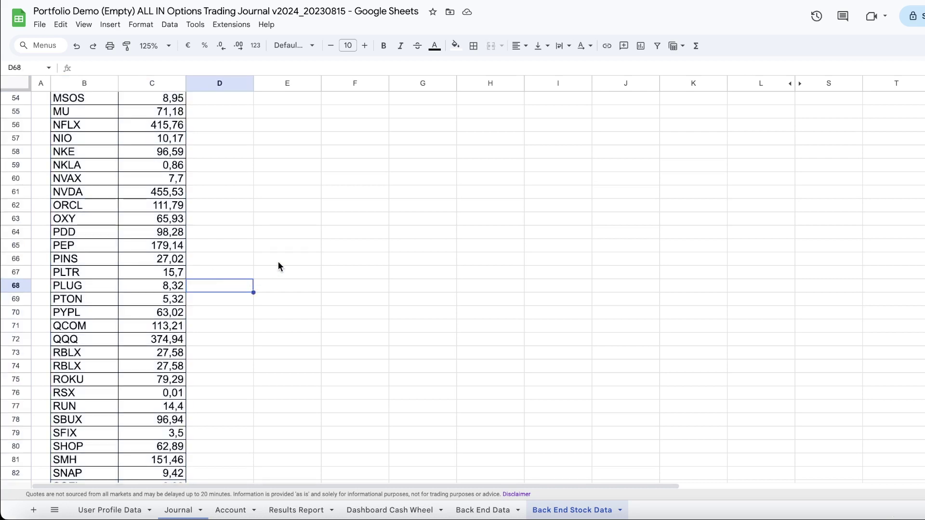
pyautogui.scroll(15, 281, 263)
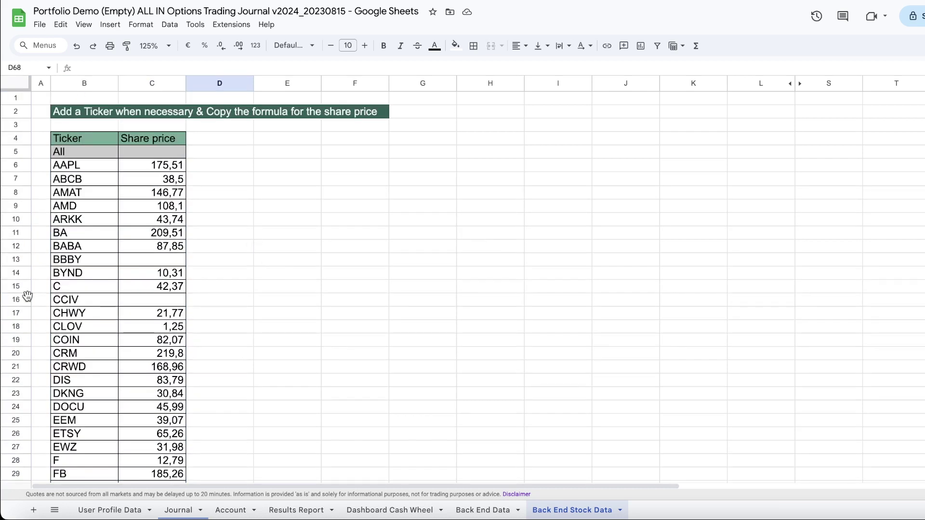
# Check where CHWY is listed among the ticker choices of entry 15 on the Journal sheet, leaving the cell empty
pyautogui.click(179, 510)
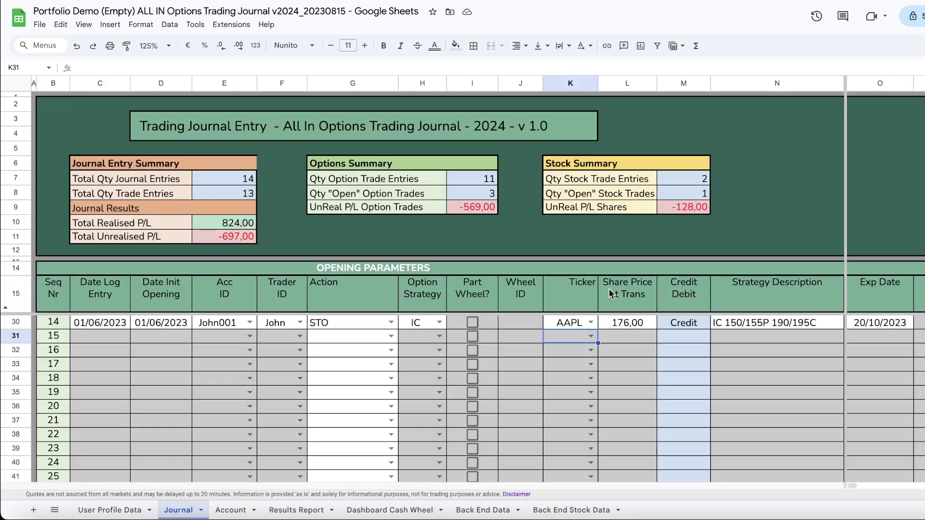
pyautogui.click(591, 336)
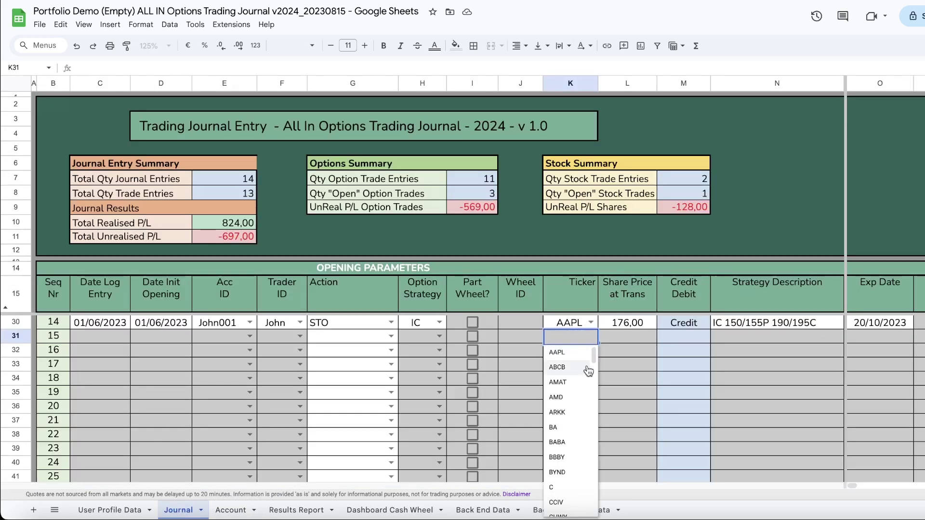
pyautogui.scroll(-1, 592, 365)
pyautogui.scroll(-5, 592, 365)
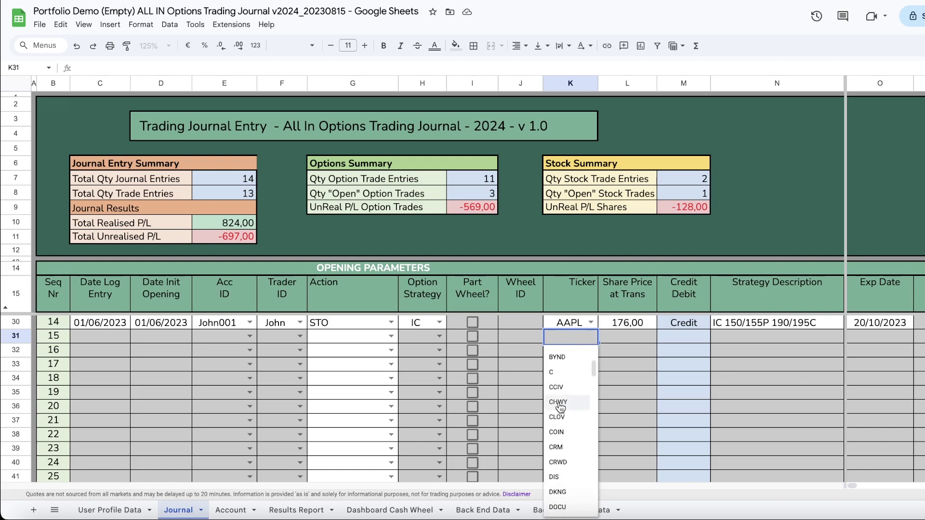
pyautogui.press('Escape')
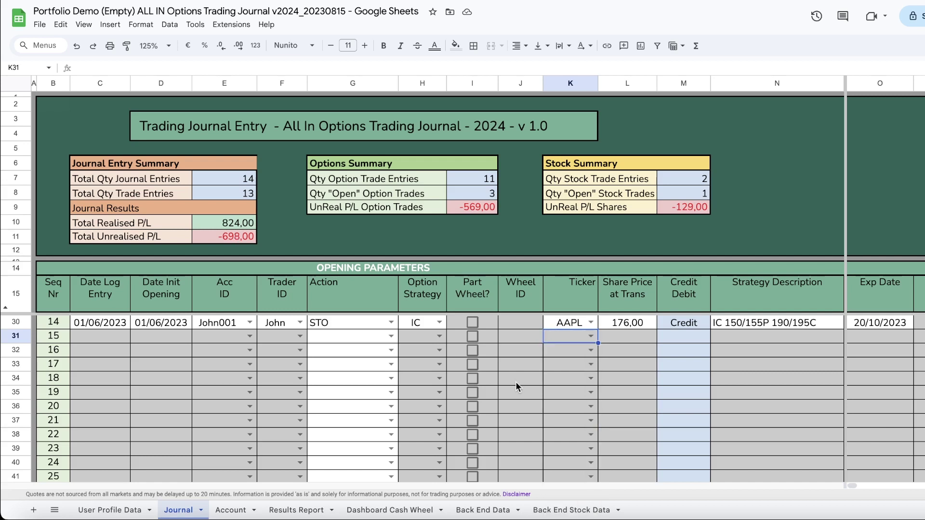